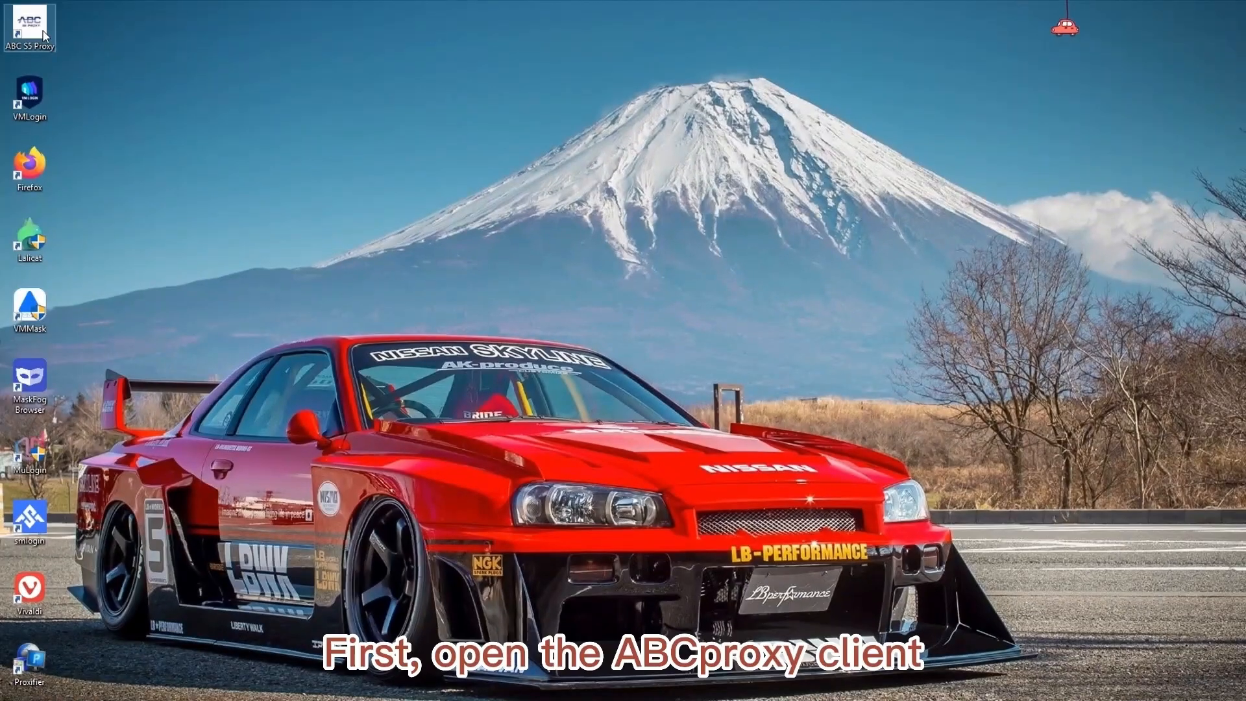
Launch the ABC S5 Proxy client to show the account's residential proxy list.
double_click(44, 35)
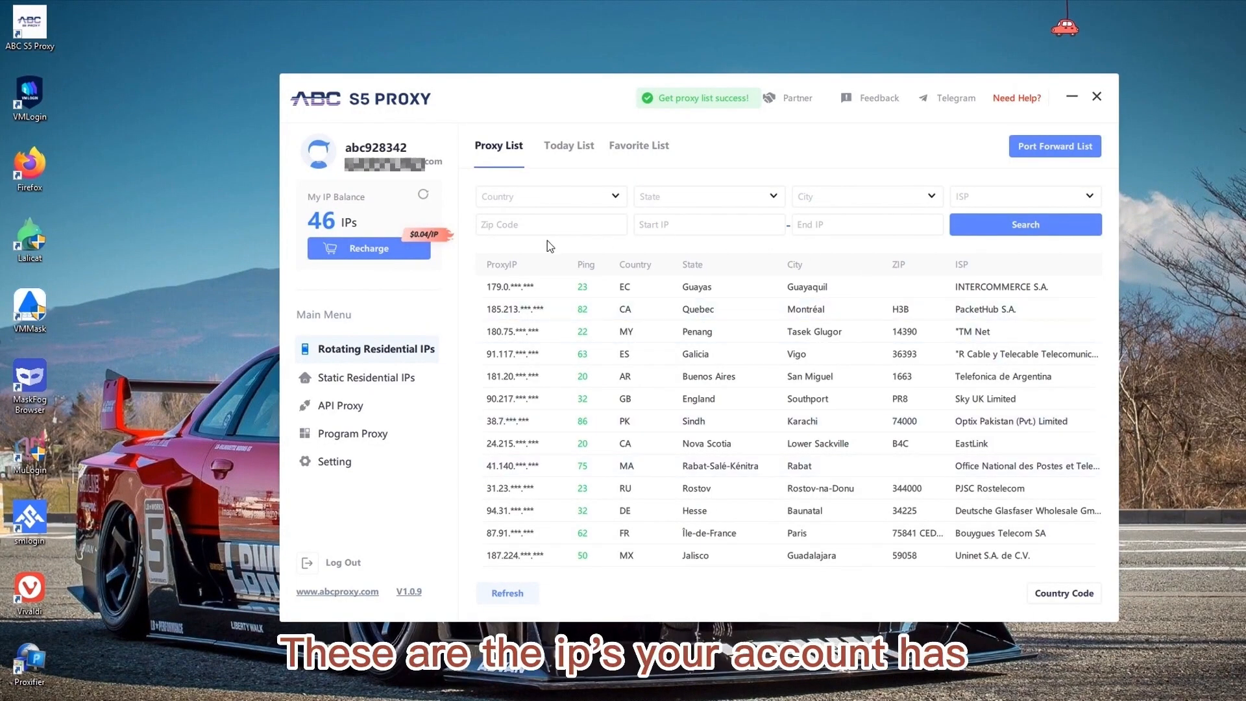
Filter the proxy list to country AM, state Armavir, city Vagharshapat.
left_click(614, 198)
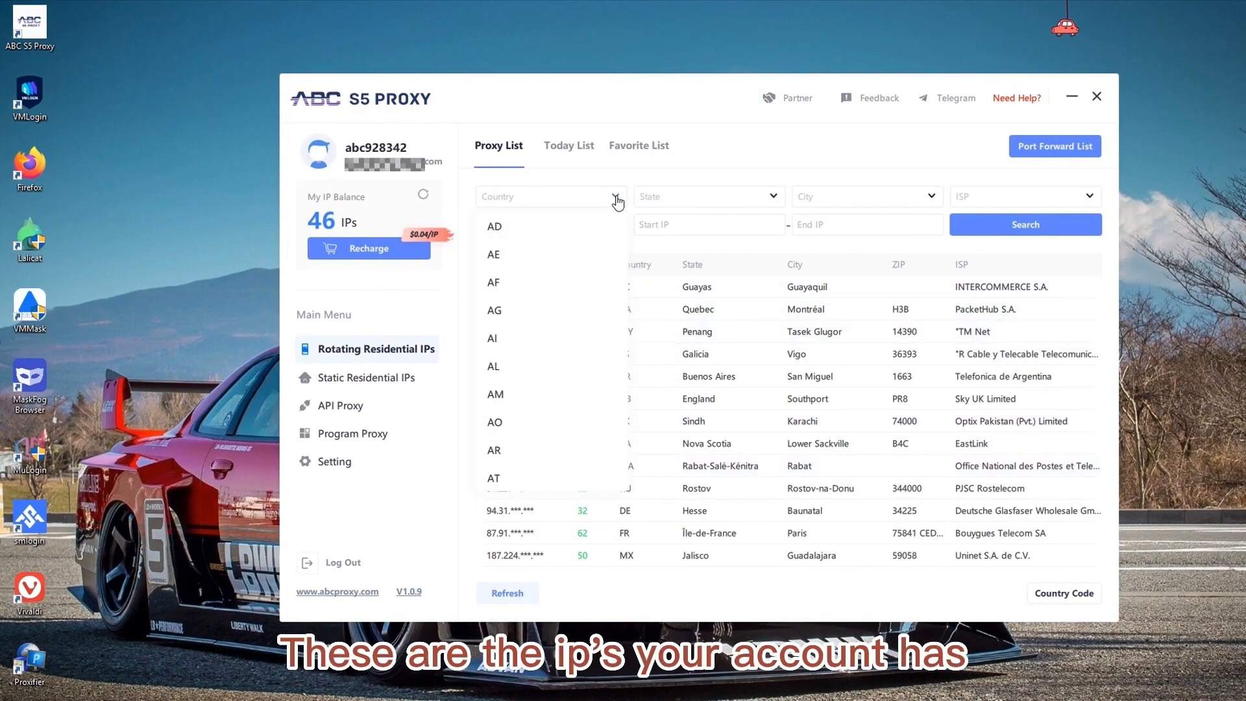
left_click(565, 392)
left_click(777, 202)
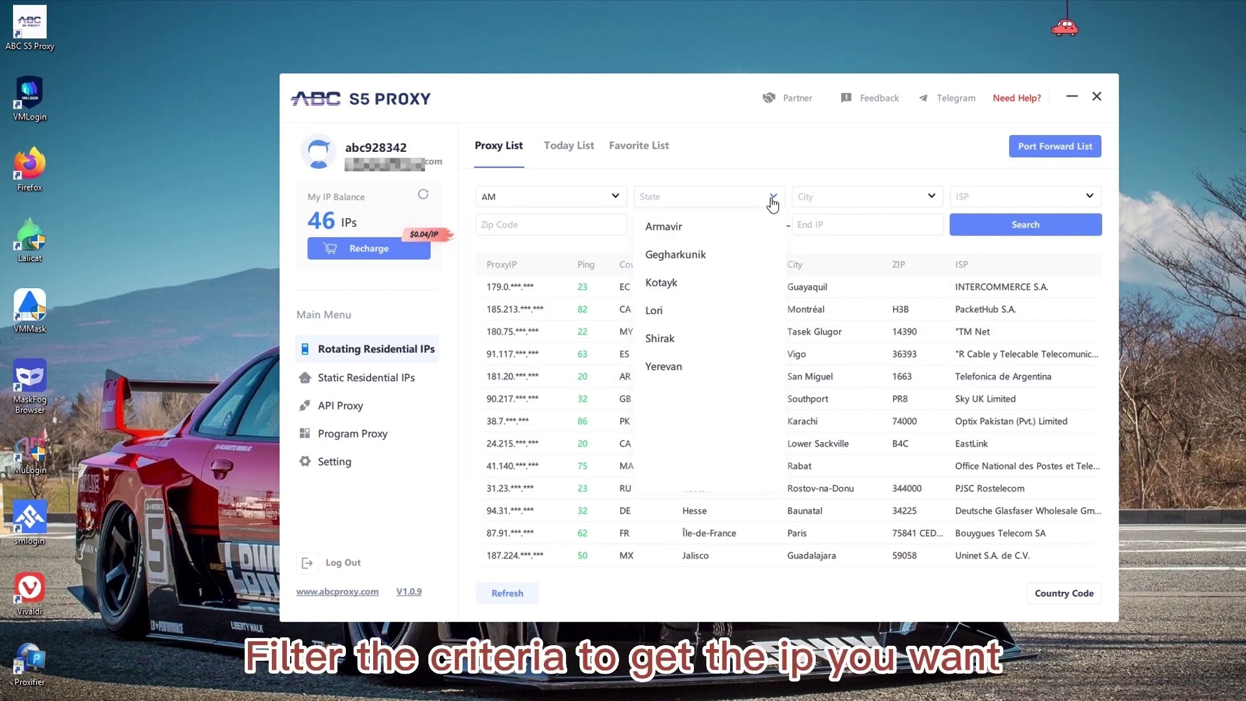
left_click(710, 236)
left_click(925, 204)
left_click(857, 225)
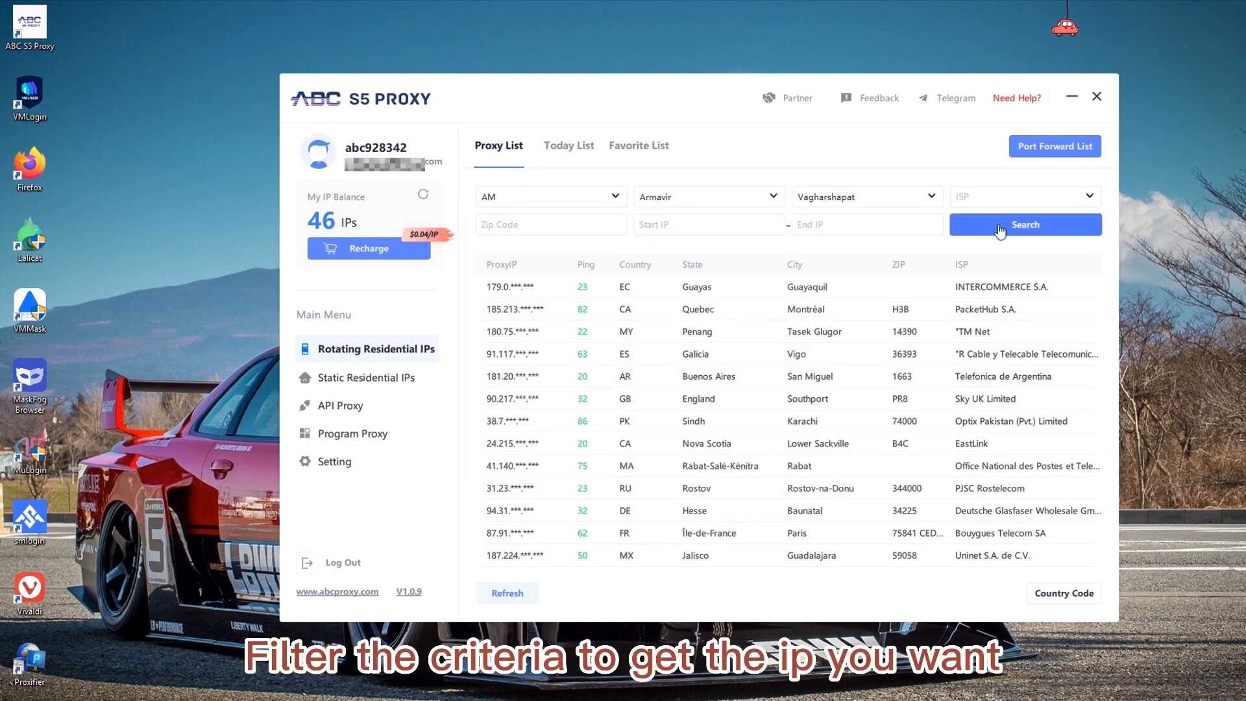
Forward a port to the fourth Armavir proxy IP in the results.
right_click(721, 360)
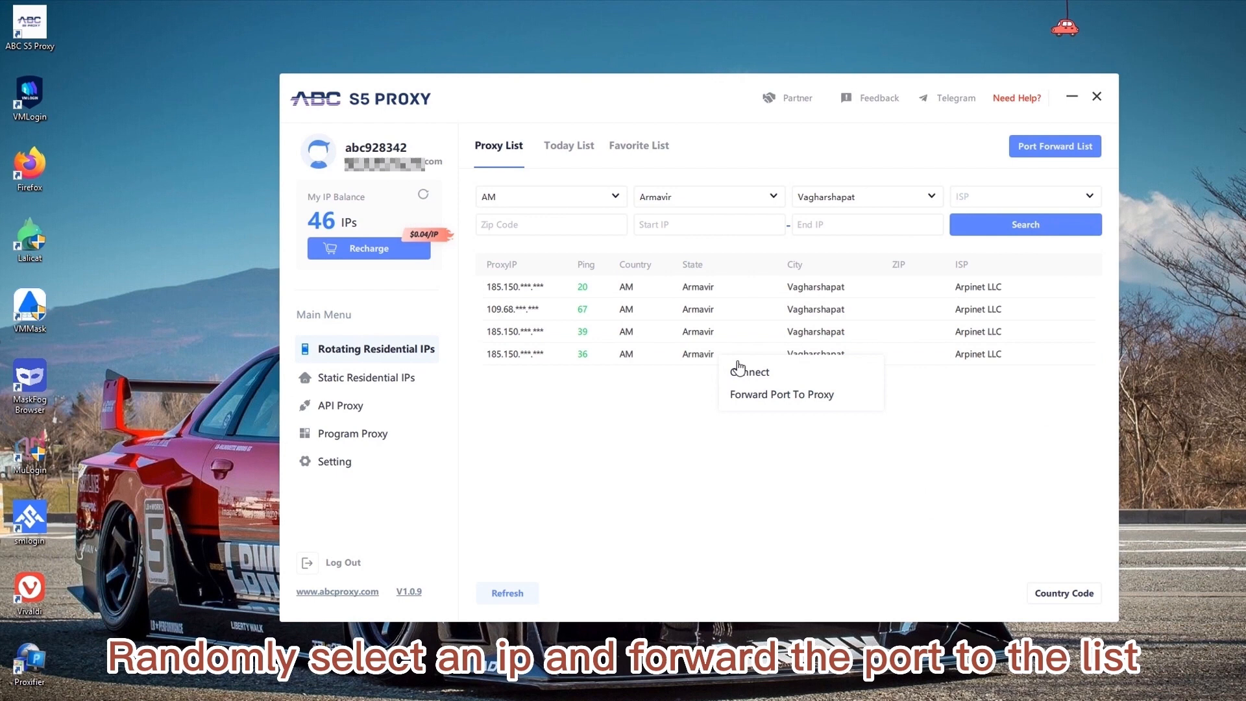
mouse_move(781, 394)
left_click(944, 393)
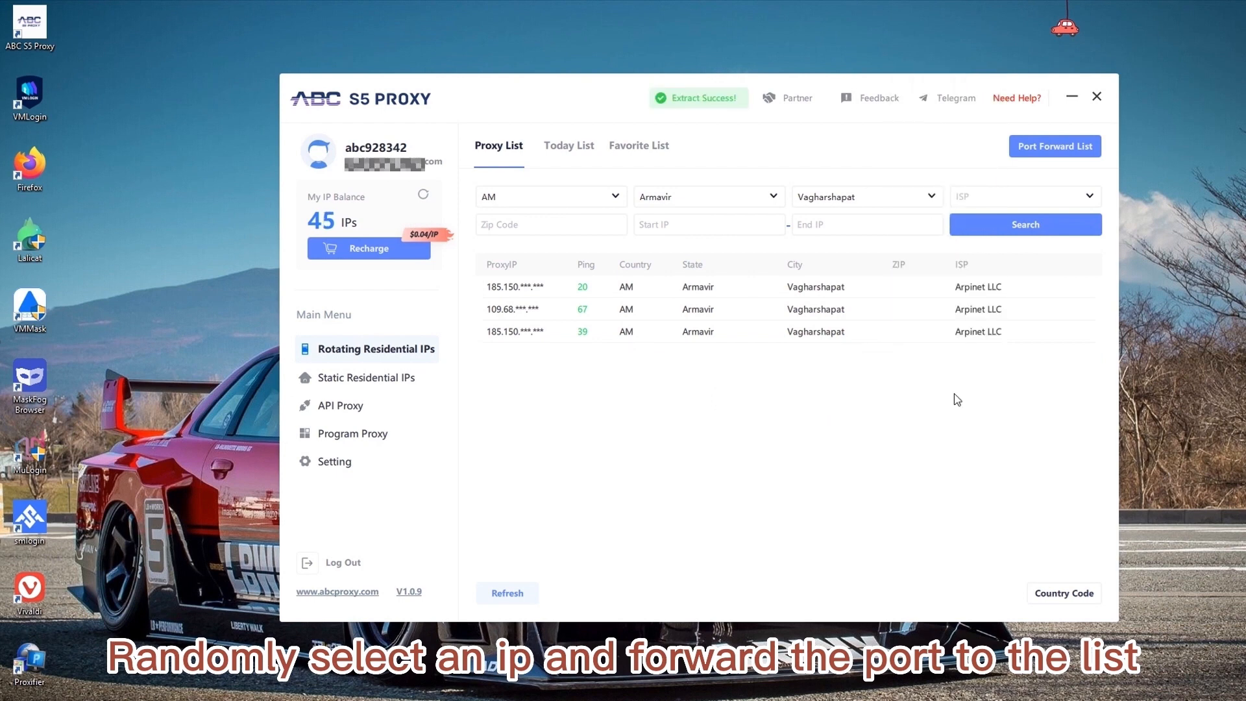
Show today's extracted IPs and the Port Forward List with the new IP's port.
left_click(585, 146)
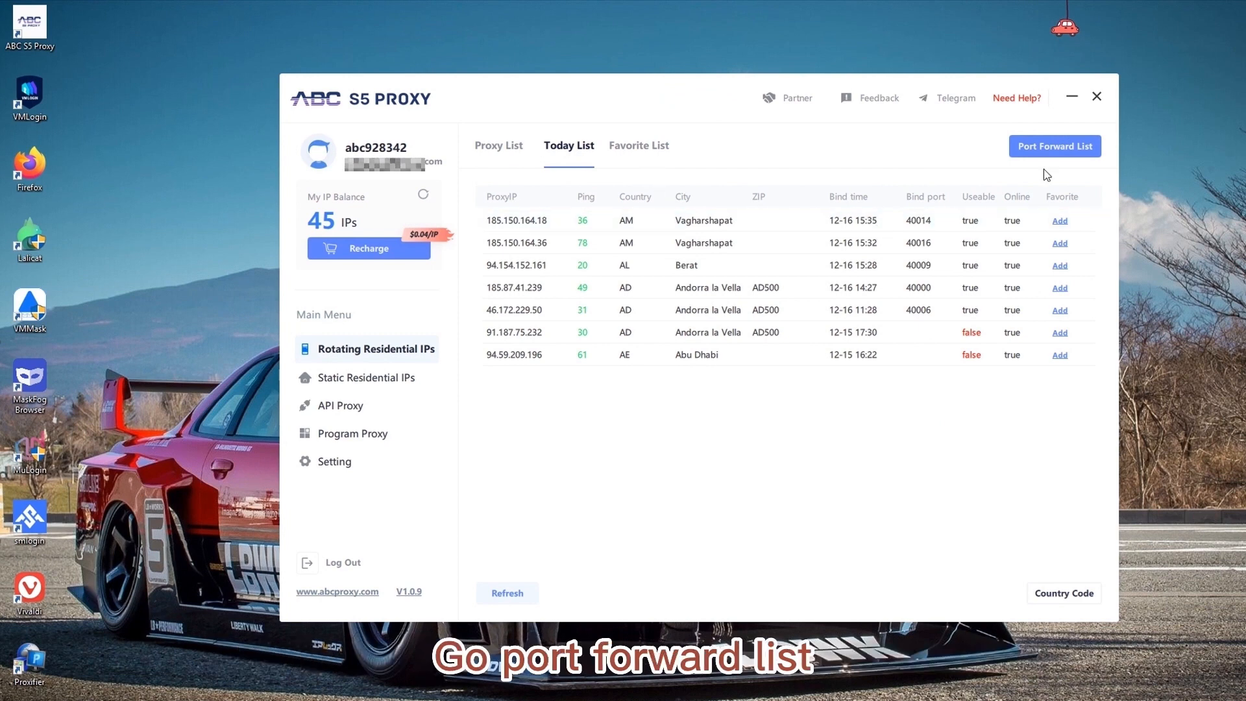
left_click(1050, 147)
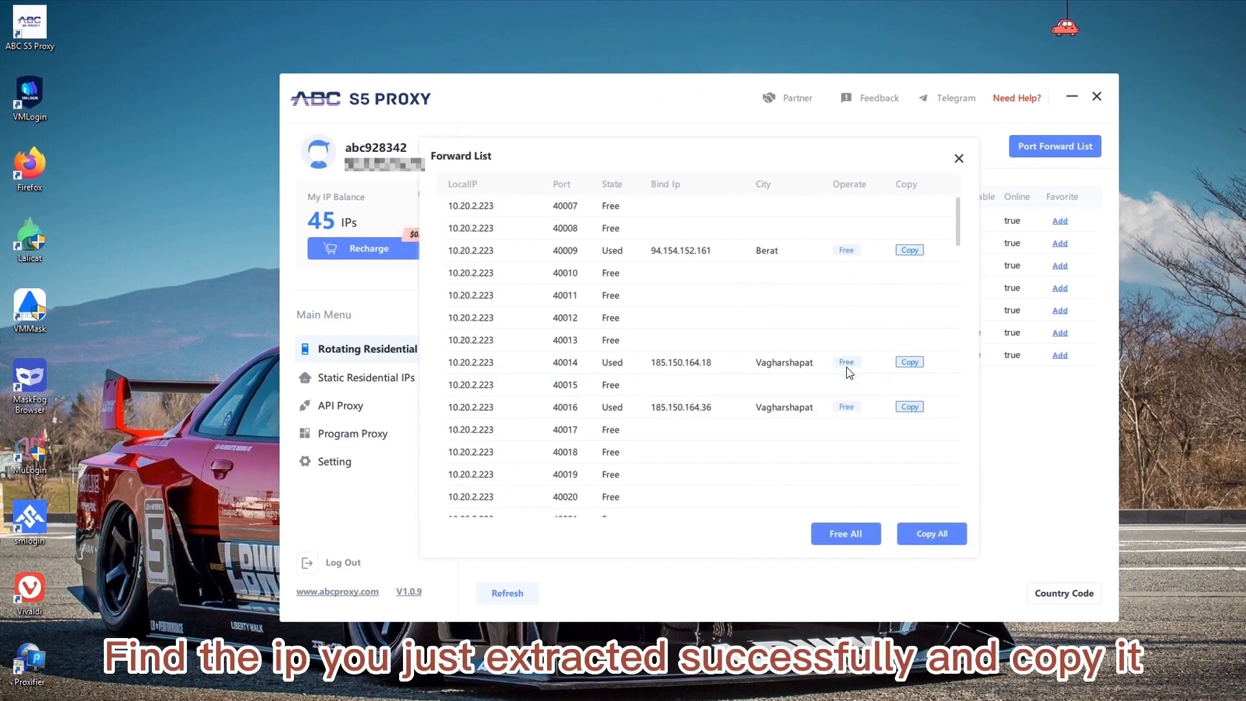
scroll(847, 370, "down", 3)
scroll(746, 306, "down", 2)
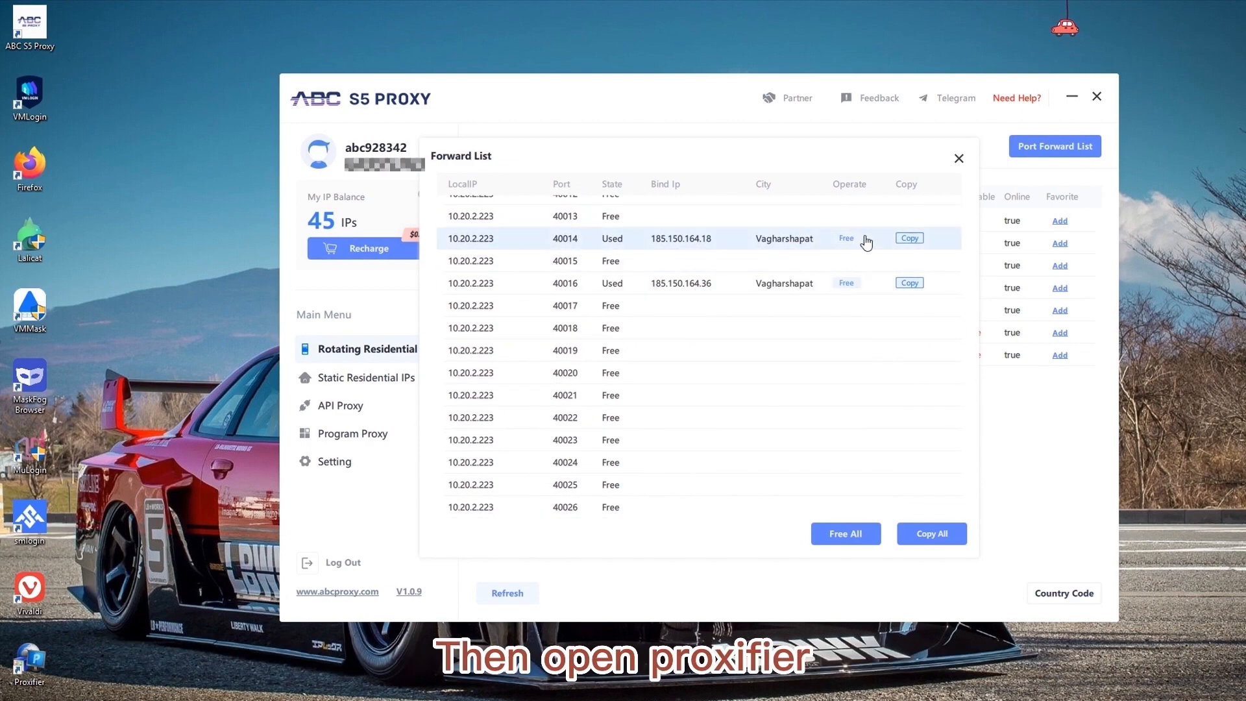
Launch Proxifier and start a new entry in the Proxy Servers list.
double_click(30, 661)
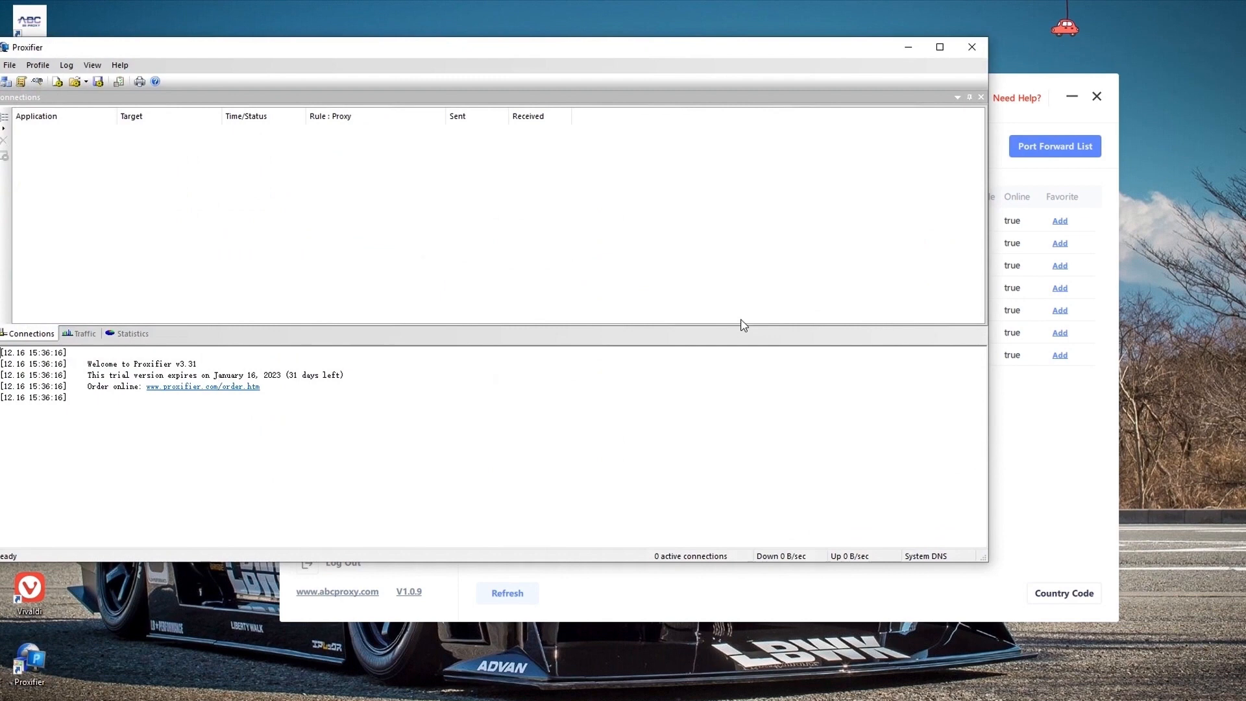
left_click(38, 64)
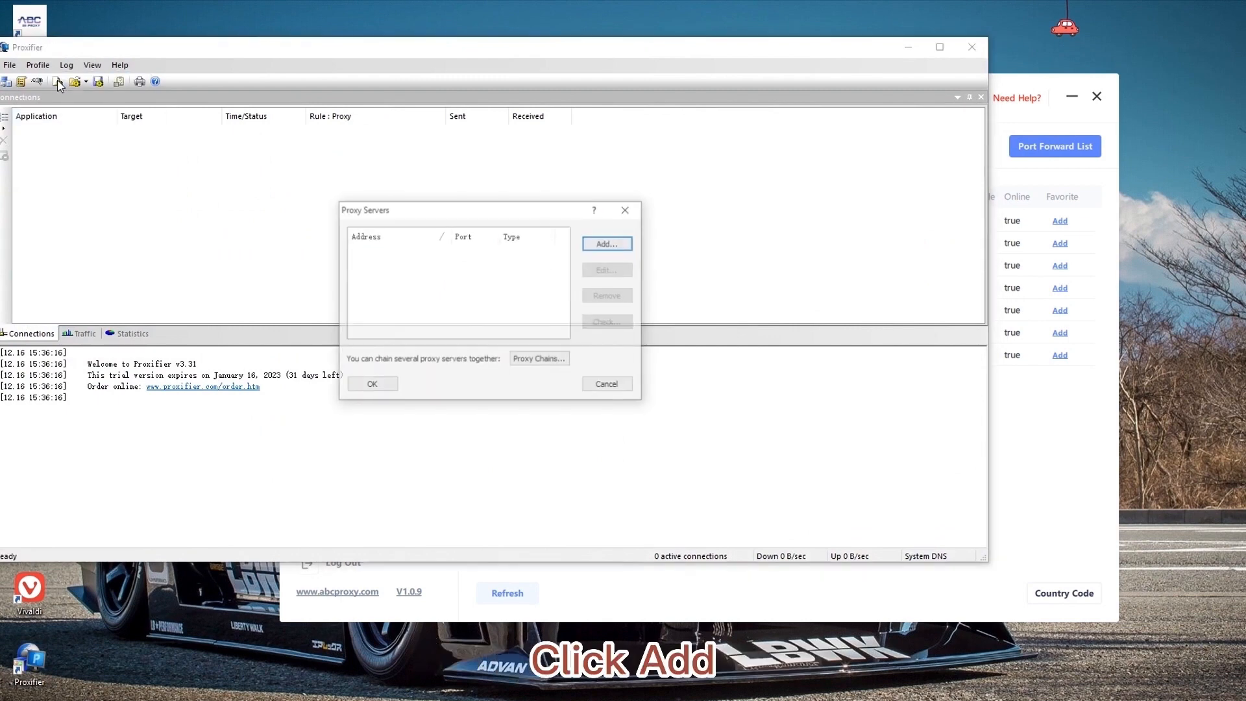
left_click(606, 243)
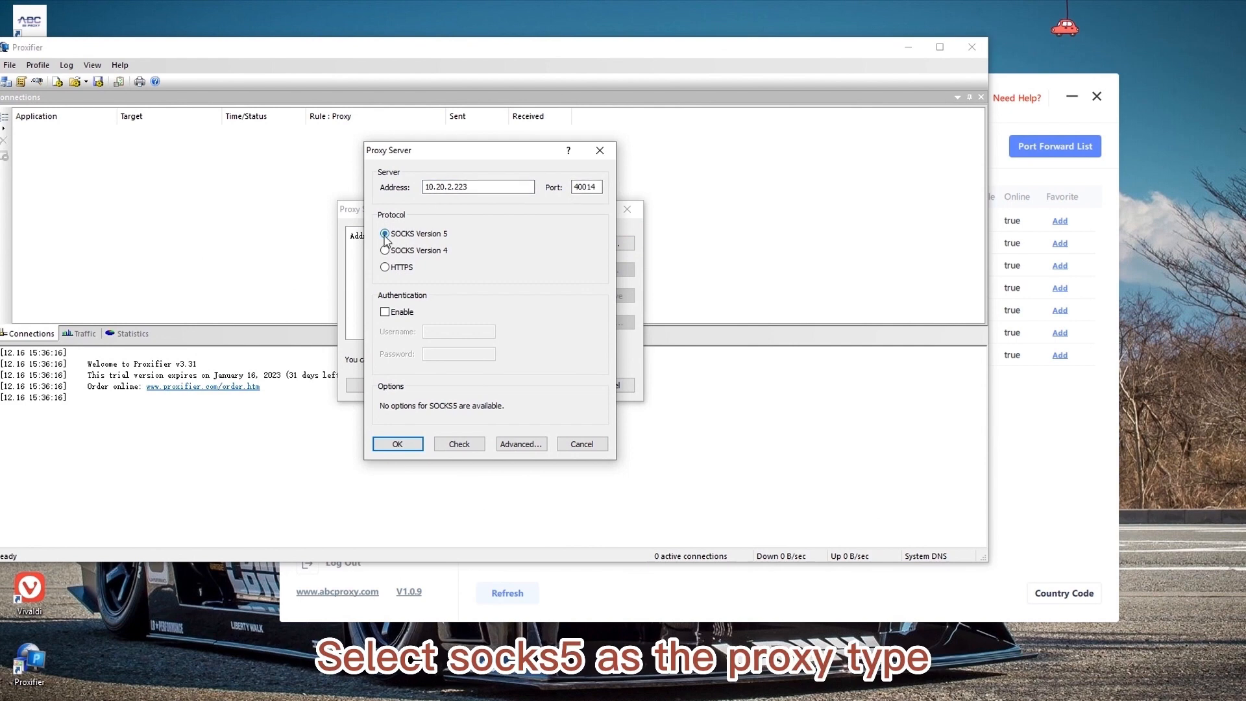
Run the proxy check on 10.20.2.223:40014 and acknowledge the passing results.
left_click(459, 444)
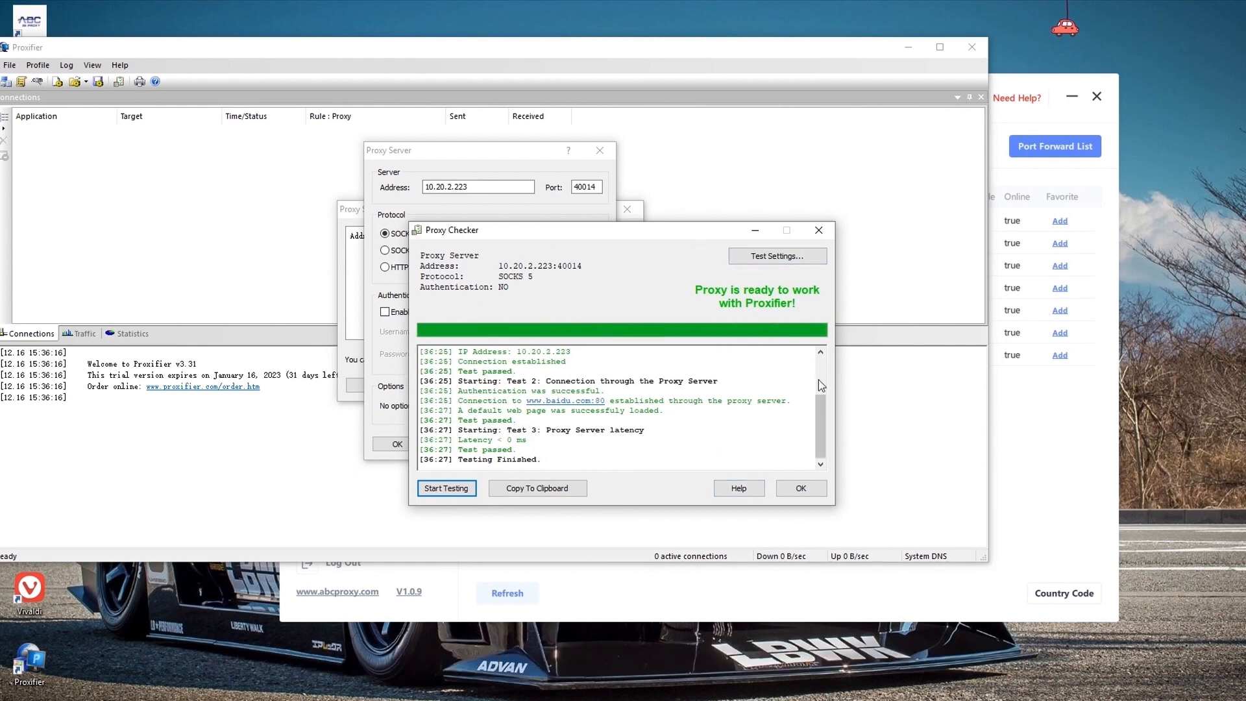
left_click(800, 488)
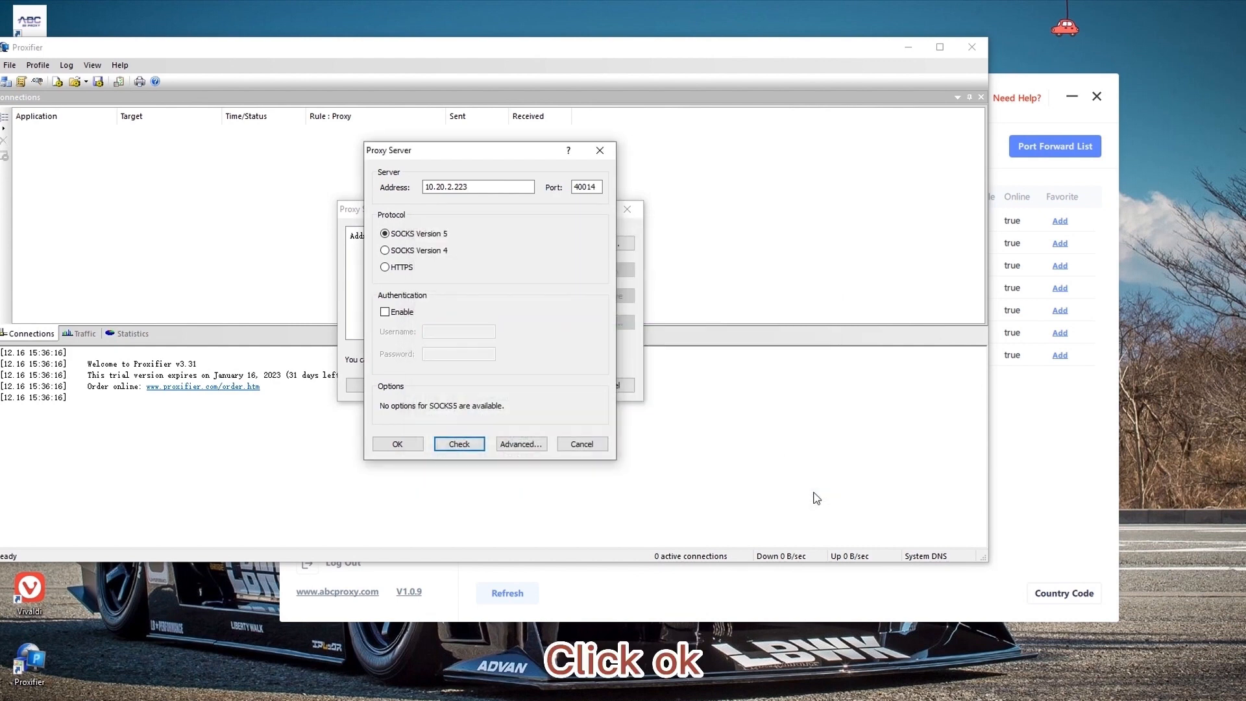
Save the SOCKS5 server entry, dismiss the default-proxy prompt and confirm the server list.
left_click(404, 448)
left_click(533, 340)
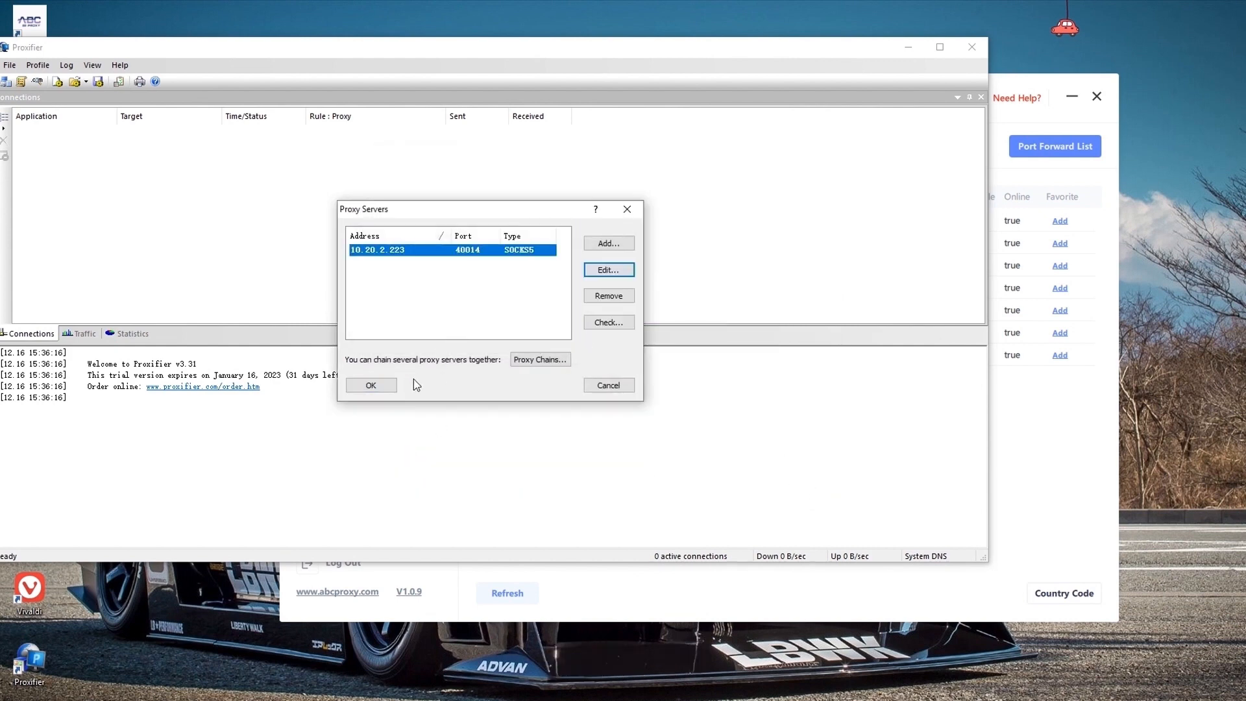
left_click(383, 388)
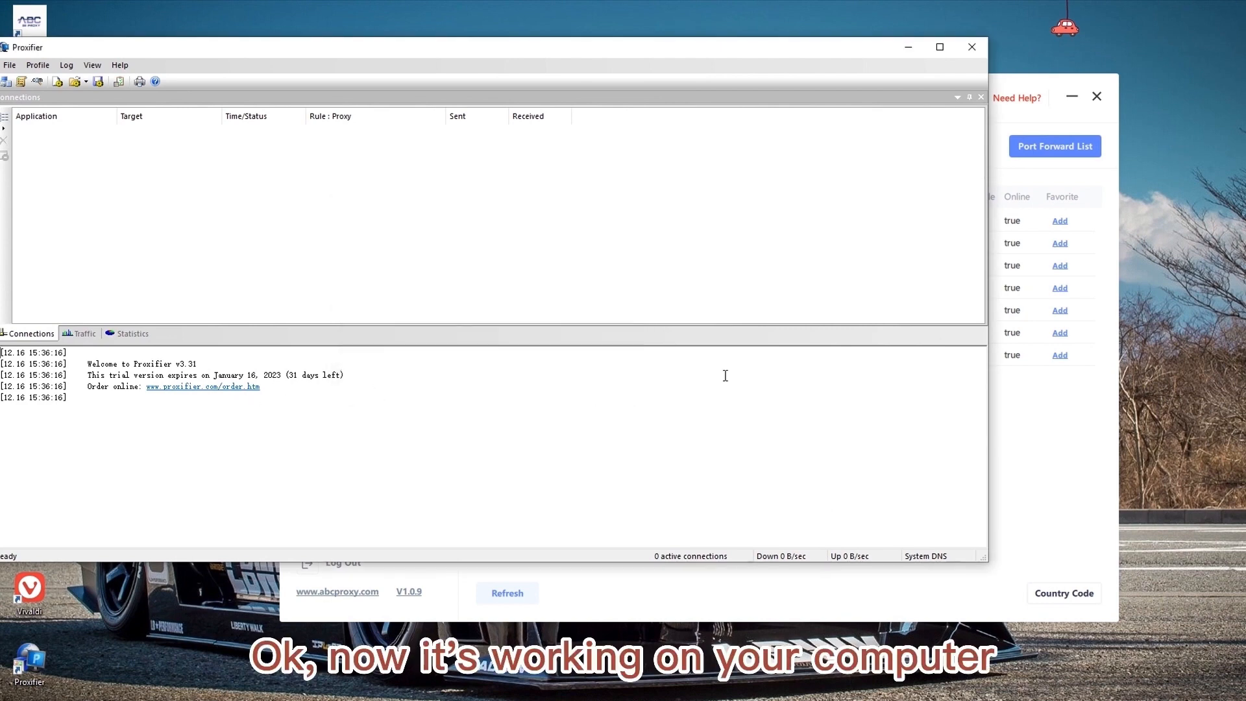